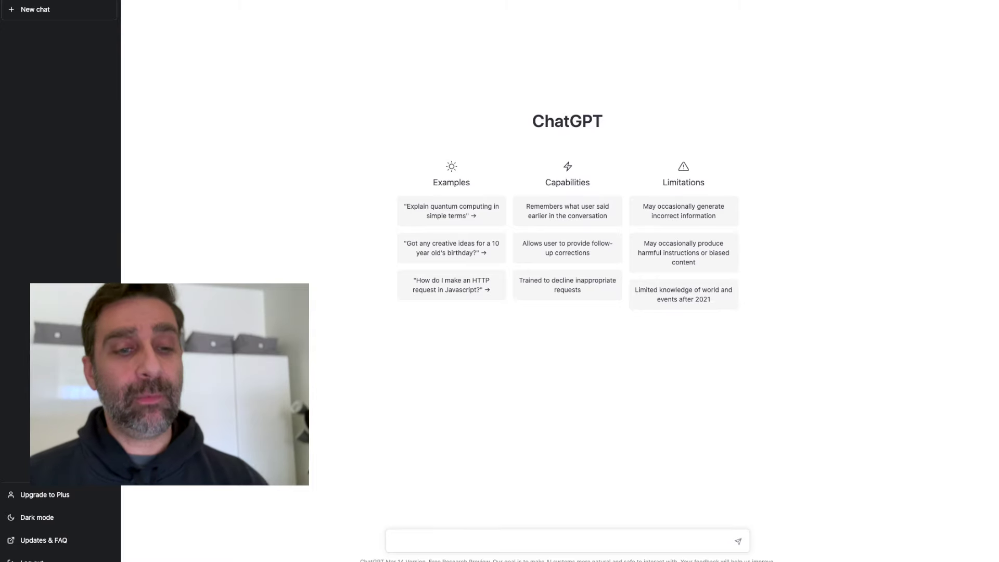
Step: Paste the prompt 'I need an article with keyword " " but I will provide you instructions first'
type("I need an article with keyword \" \" but I will provide you instructions first")
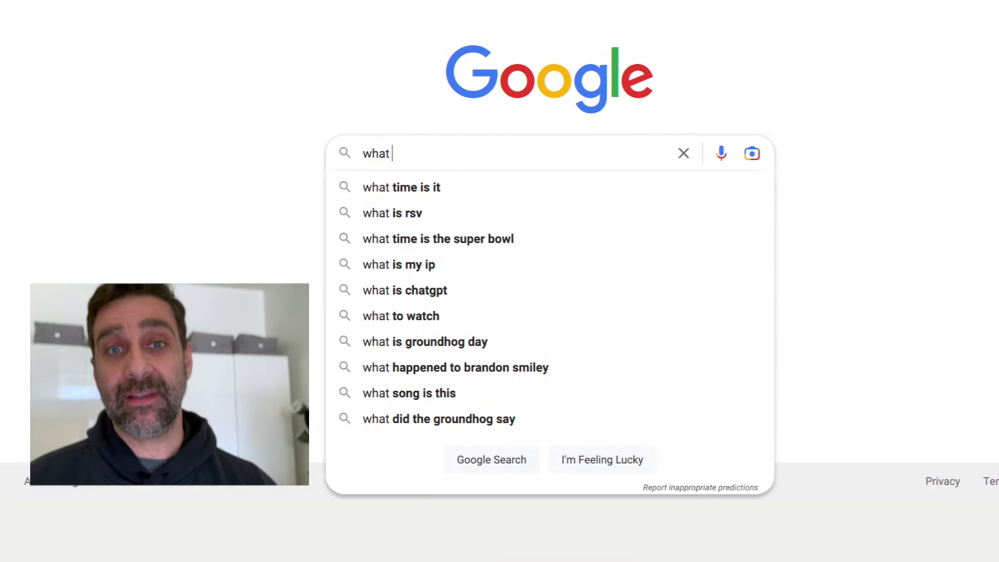
Step: Type 'what questions should i ask' into Google to see question-style suggestions
type("que")
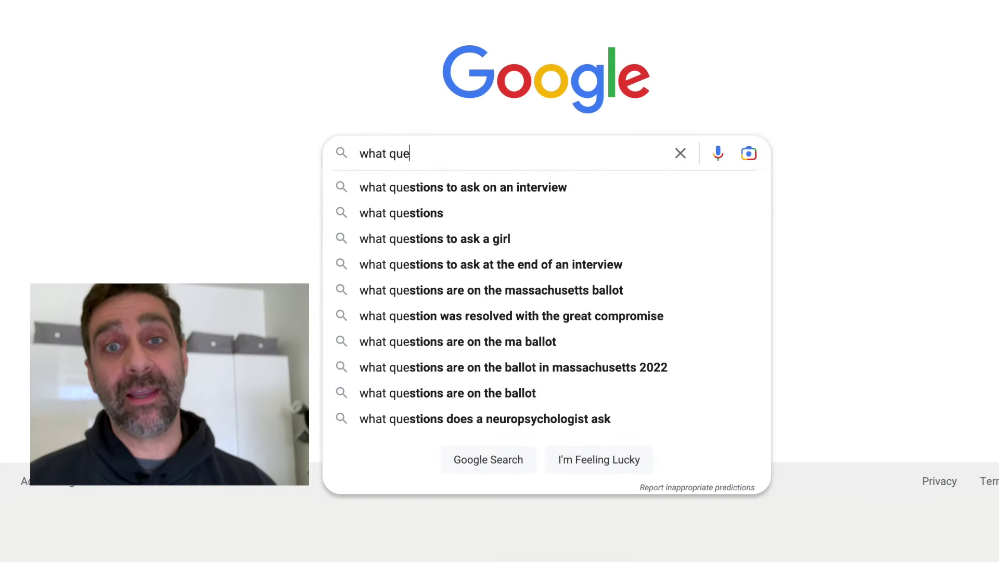
type("stions should ")
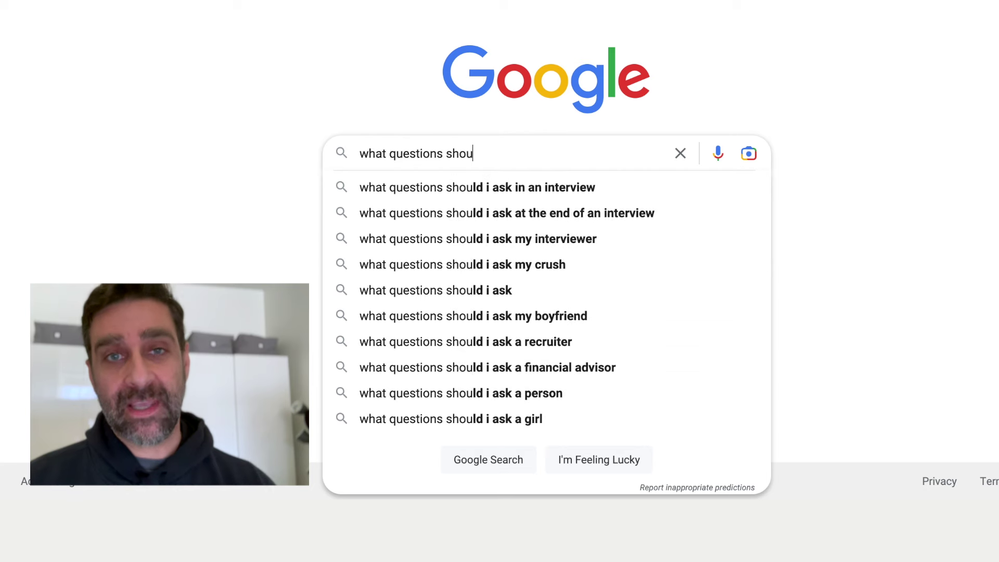
type("i ask")
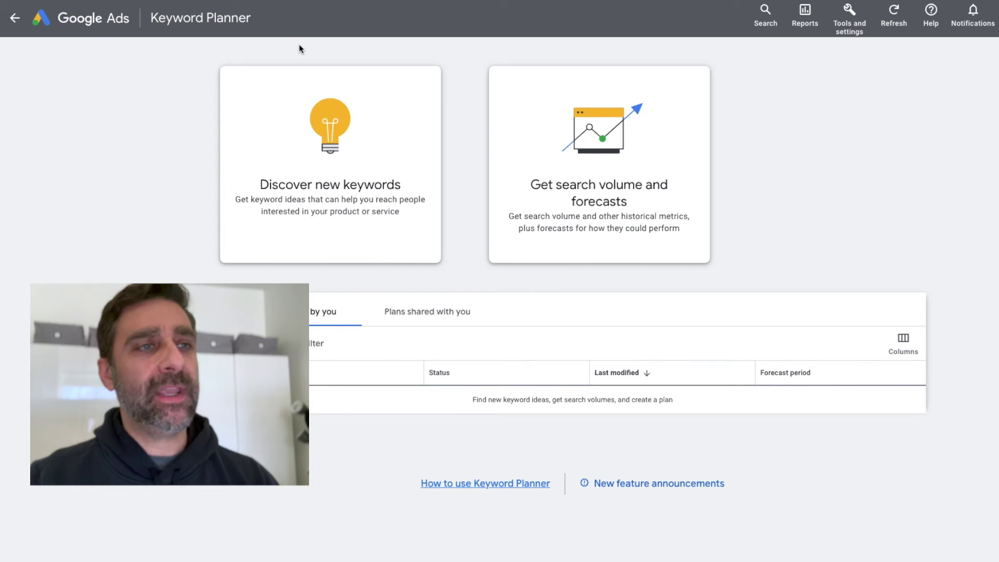
Step: Get Keyword Planner ideas for 'dry skin on face' using Discover new keywords
left_click(309, 165)
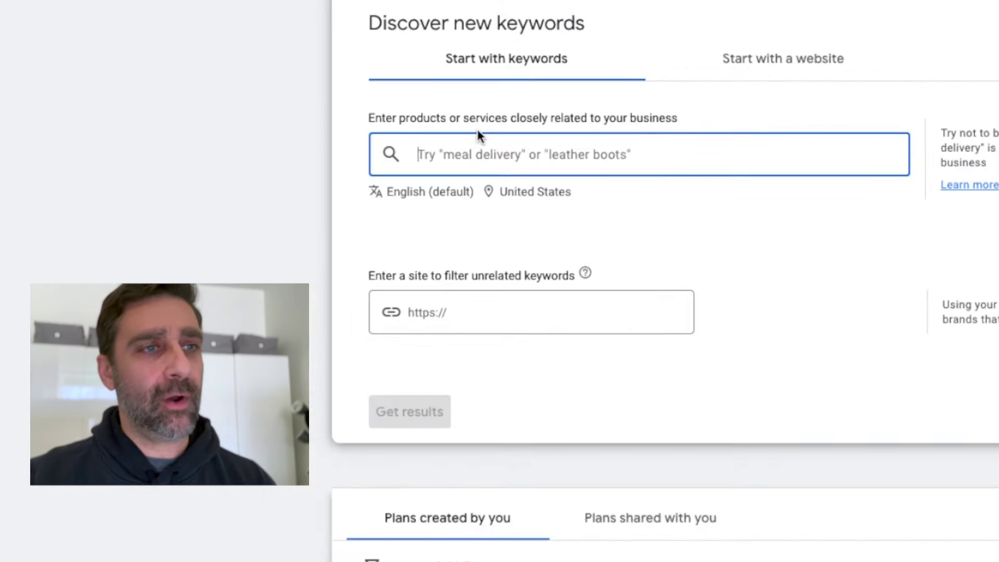
type("dry skin on face")
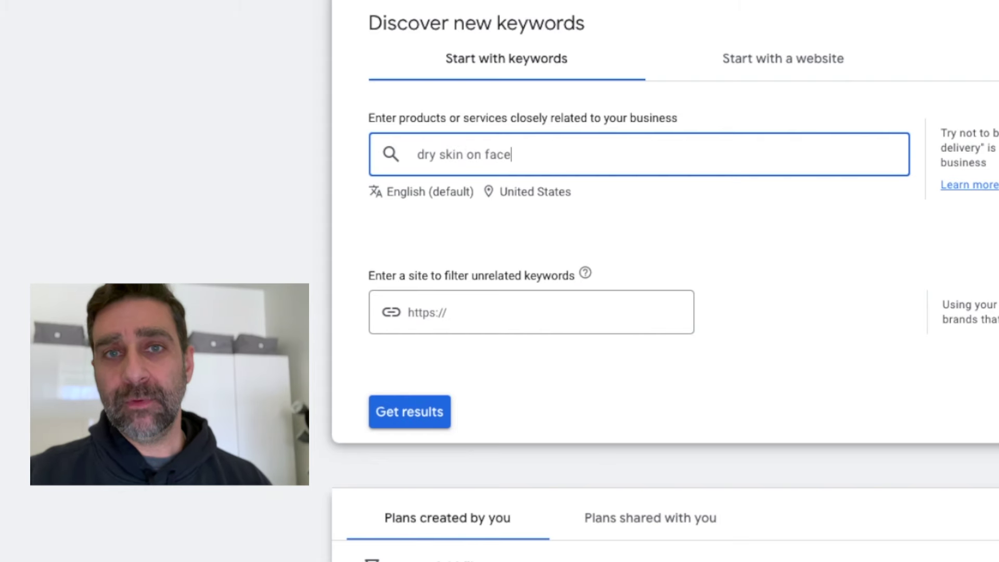
key("Return")
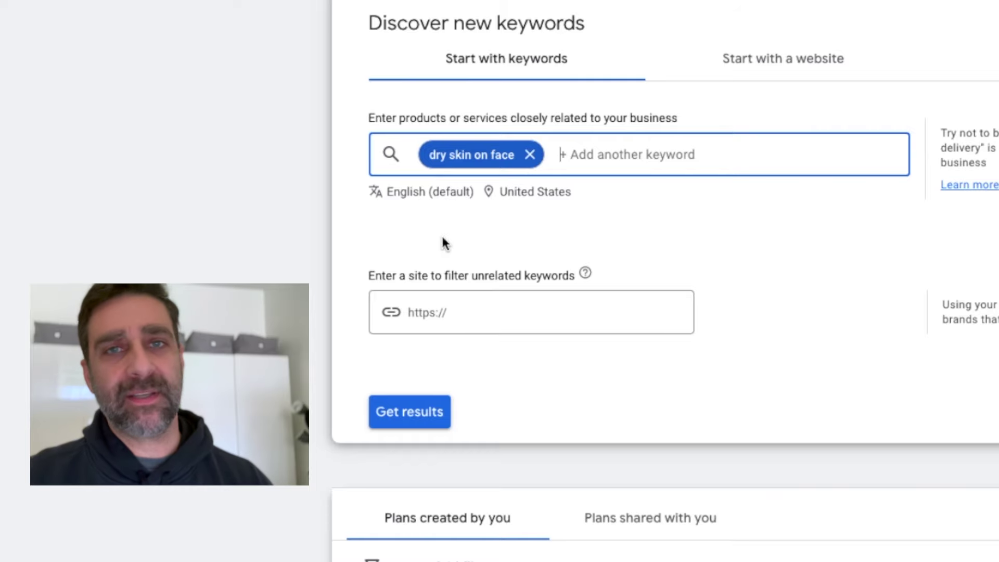
left_click(414, 431)
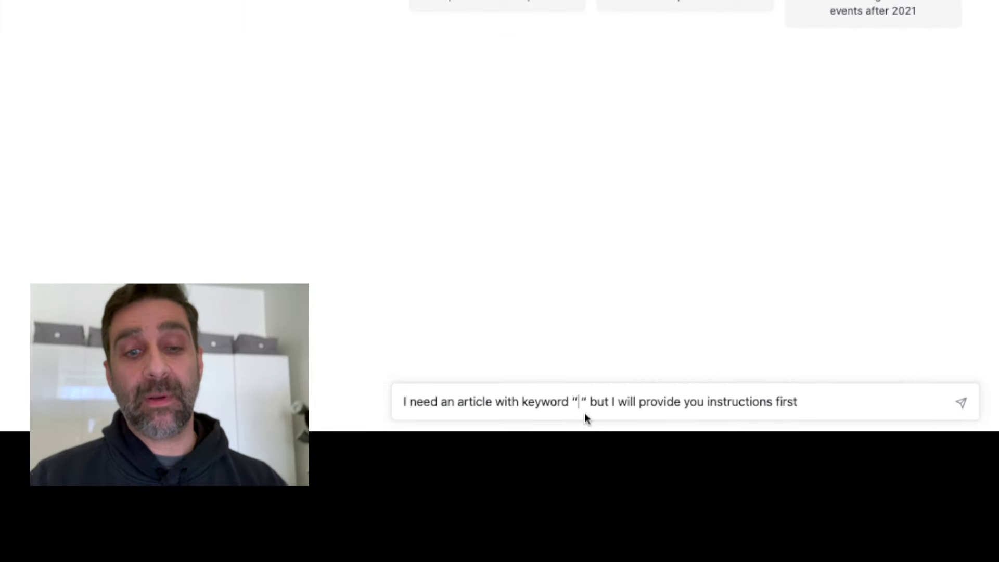
Step: Insert 'dry skin on face' as the keyword, append ', do you understand?' and send
type("dry skin on face")
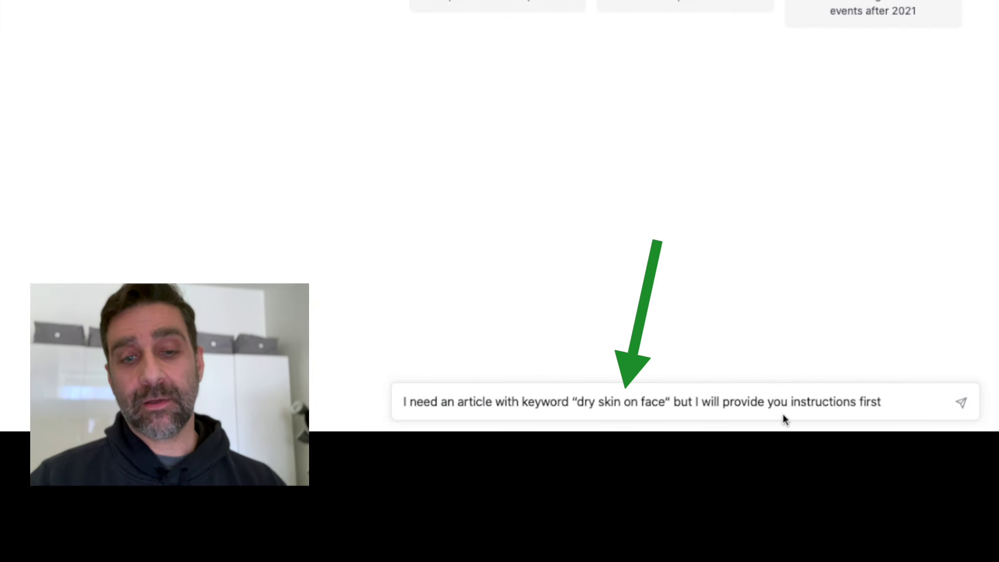
left_click(886, 409)
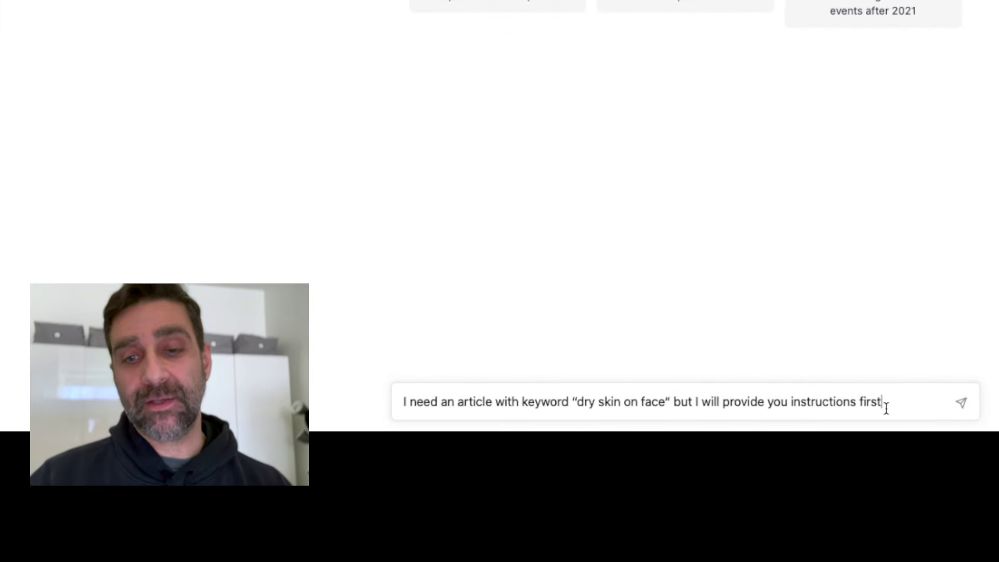
type(", do you understand?")
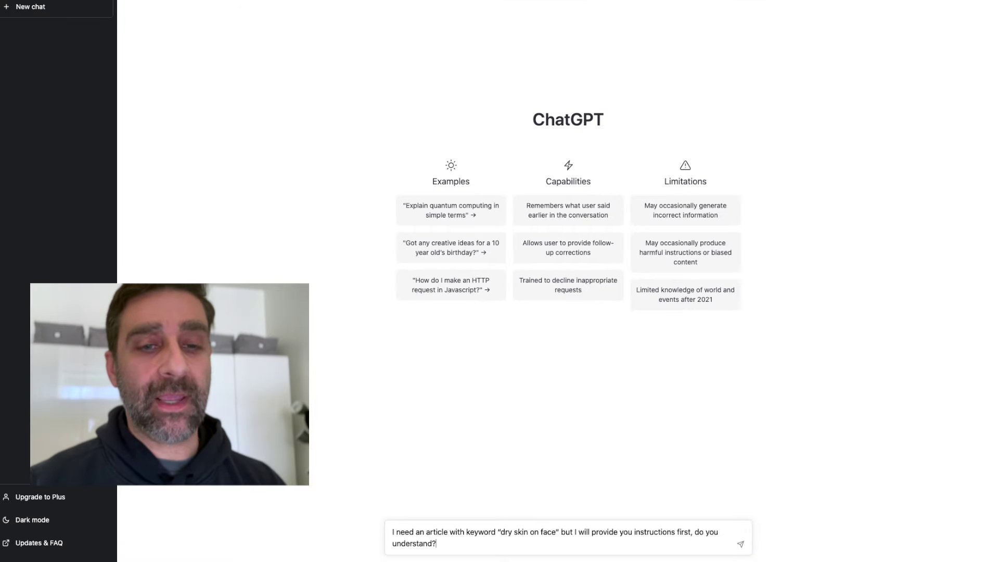
key("Return")
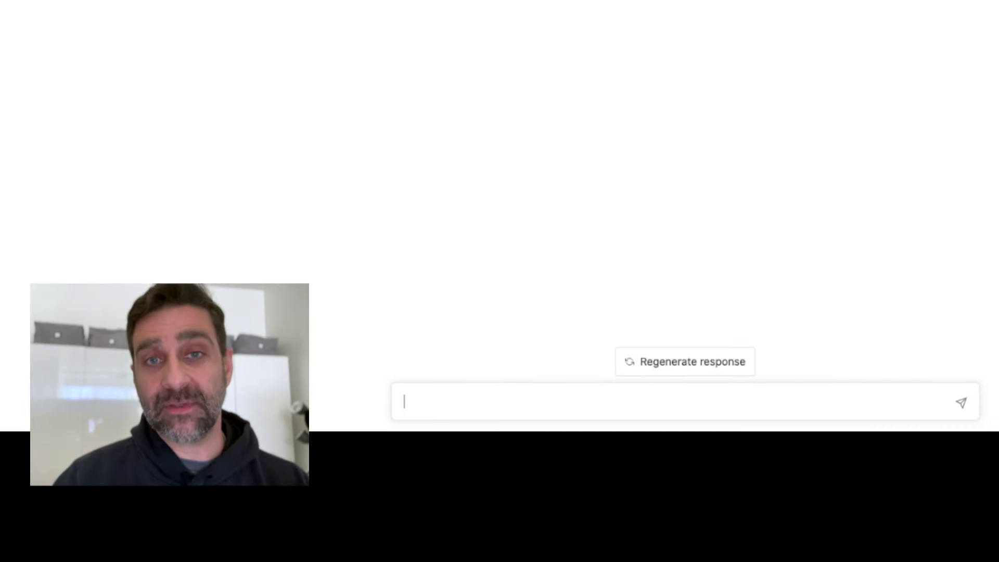
Step: Paste the prepared message about the medical spa in Watertown, MA into the message box
type("I have a medical spa called John’s Med Spa located in Watertown, MA that I need to mention in this article, but I will provide you instructions first, do you understand?")
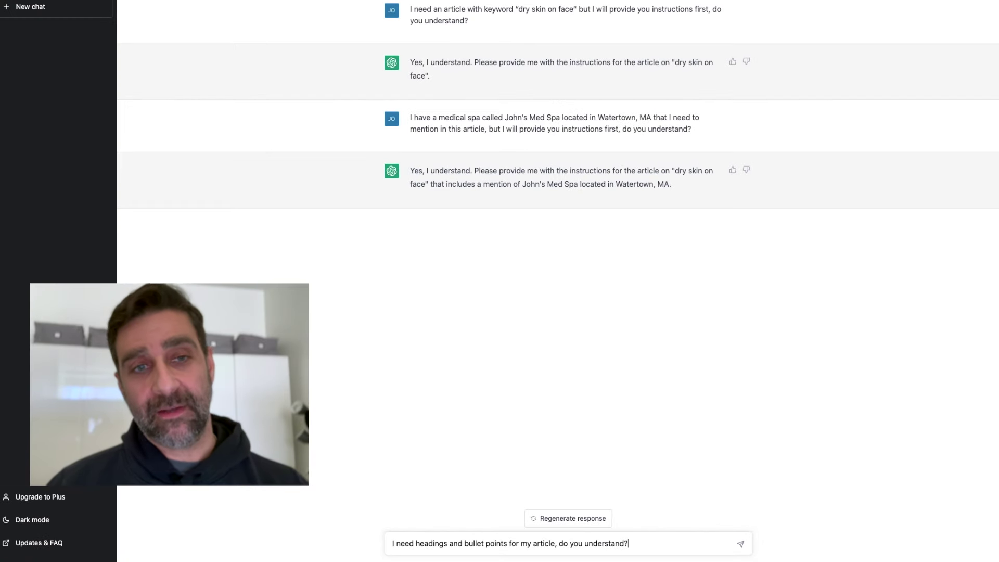
Step: Send the headings request, then paste 'I need you to answer these questions (paste questions)'
key("Return")
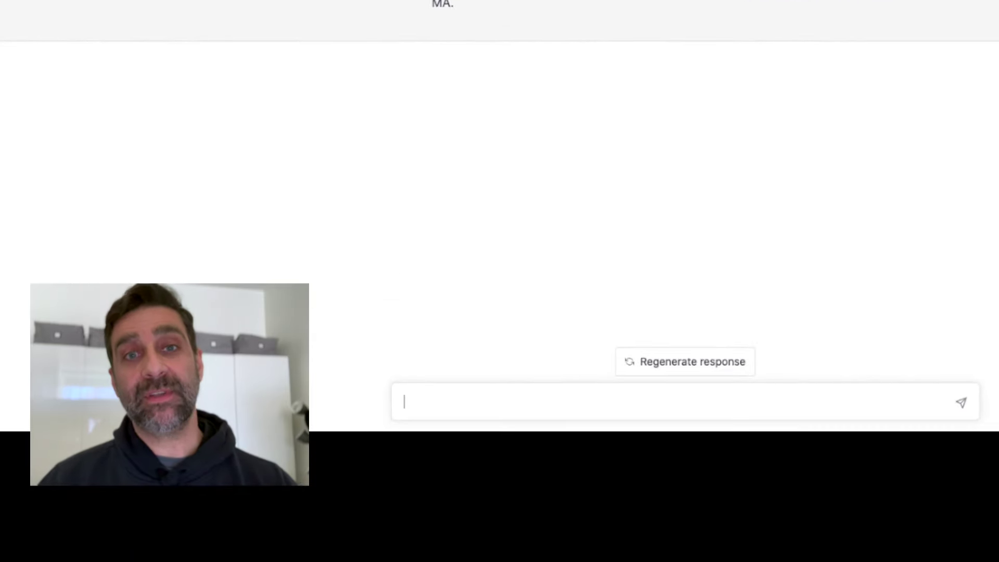
type("I need you to answer these questions (paste questions)")
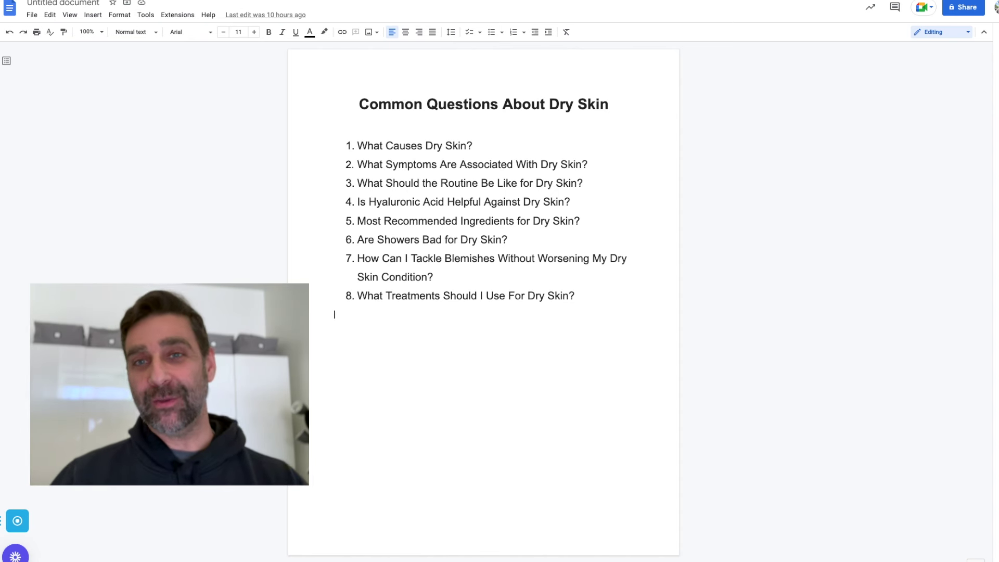
Step: Select the eight dry-skin questions in the doc, then the '(paste questions)' placeholder in ChatGPT
left_click_drag(583, 300, 525, 276)
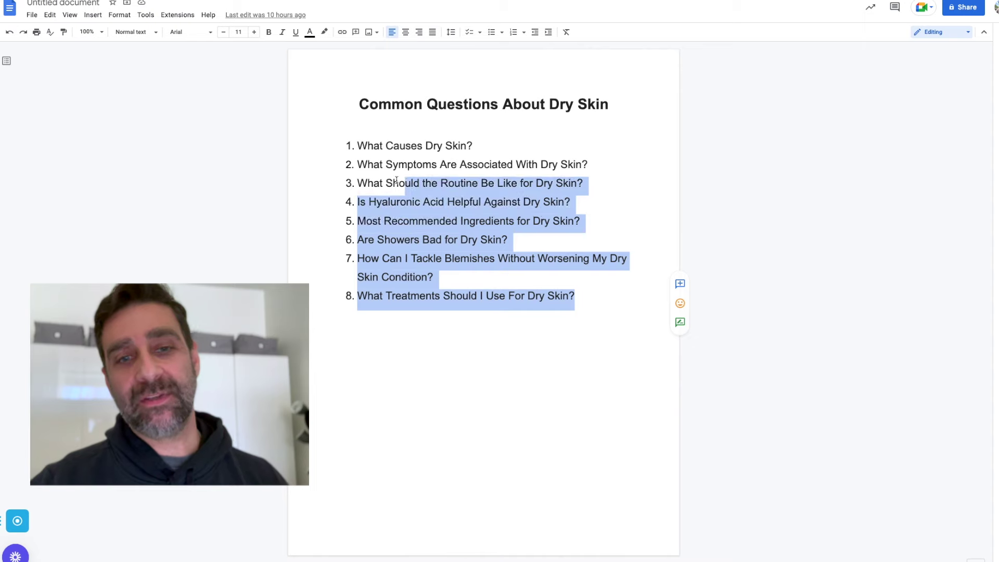
left_click_drag(397, 181, 356, 138)
key("super+c")
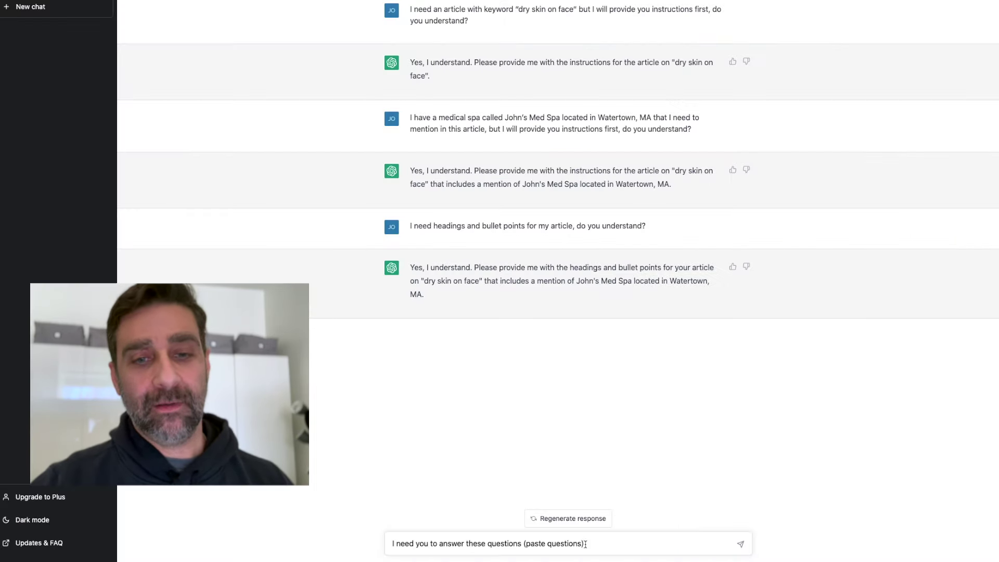
left_click_drag(617, 544, 564, 544)
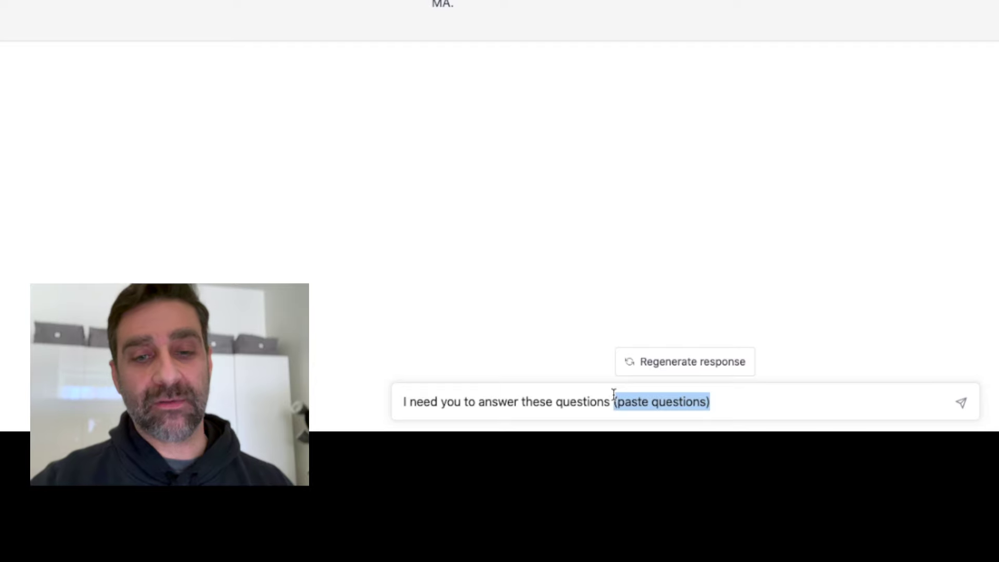
Step: Replace '(paste questions)' with the eight copied questions and send them for answers
key("super+v")
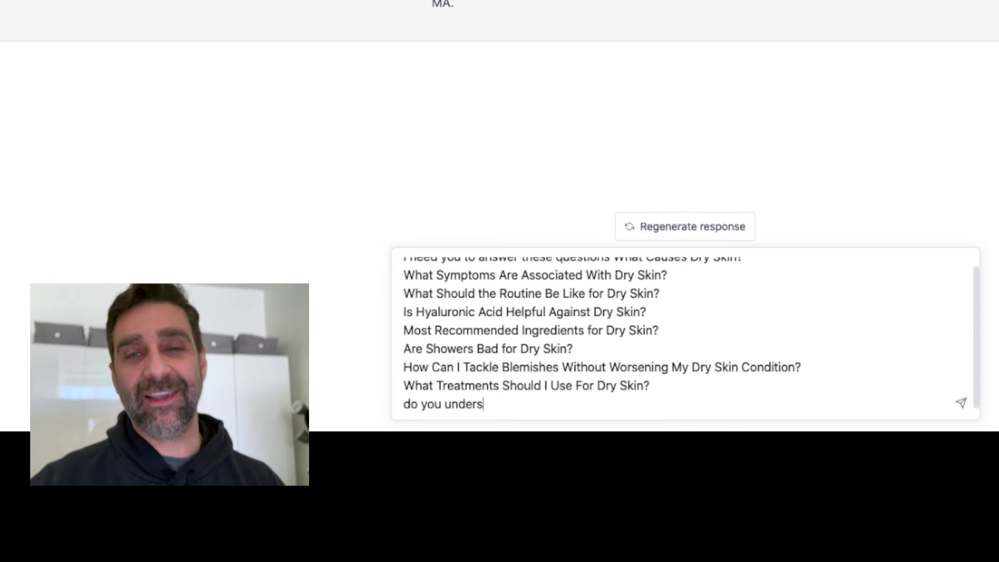
key("Return")
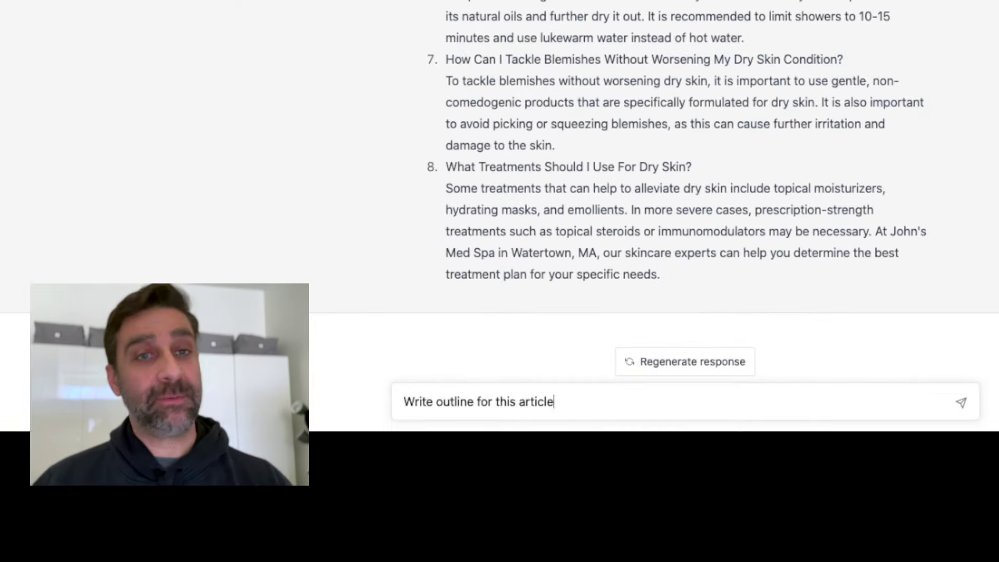
Step: Send the outline request, then ask ChatGPT to write outline section I, the Introduction
key("Return")
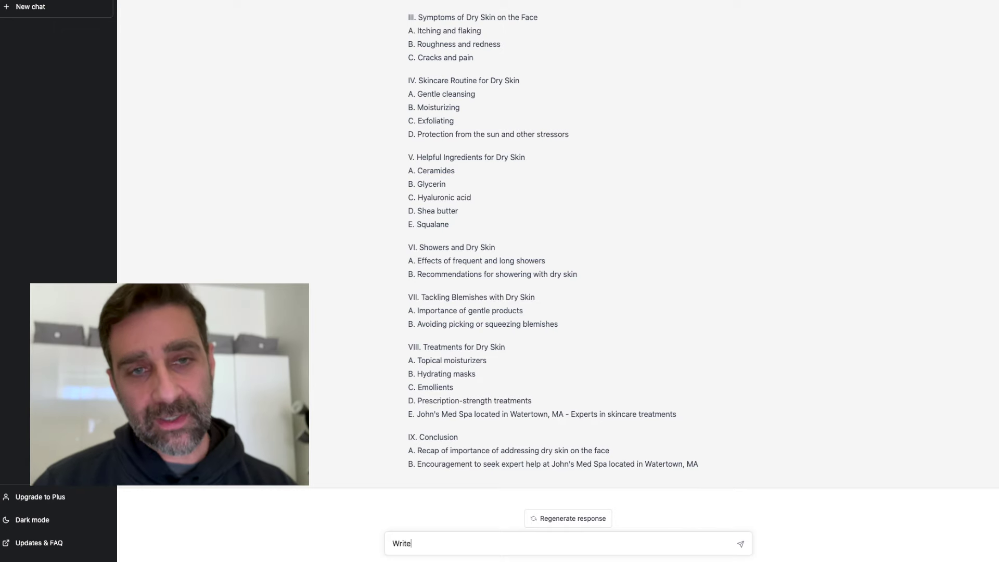
scroll(352, 406, "up", 6)
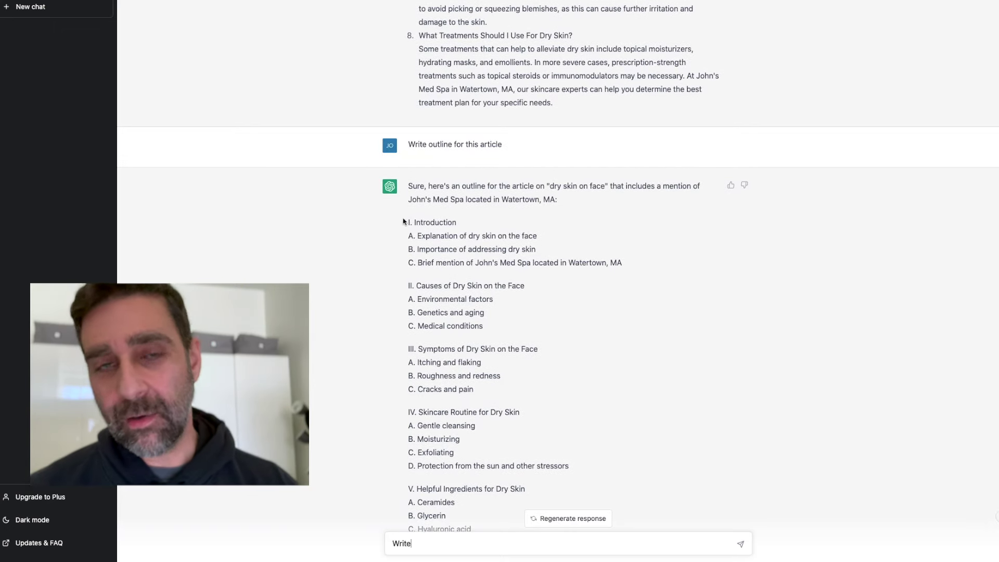
left_click_drag(406, 224, 595, 273)
key("ctrl+c")
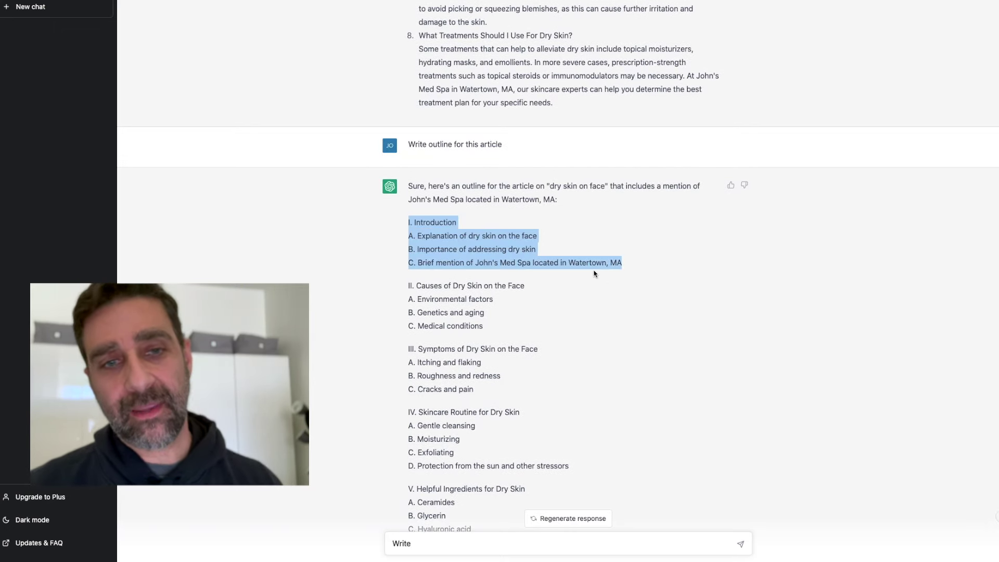
left_click(427, 545)
type("Write")
key("ctrl+v")
key("Return")
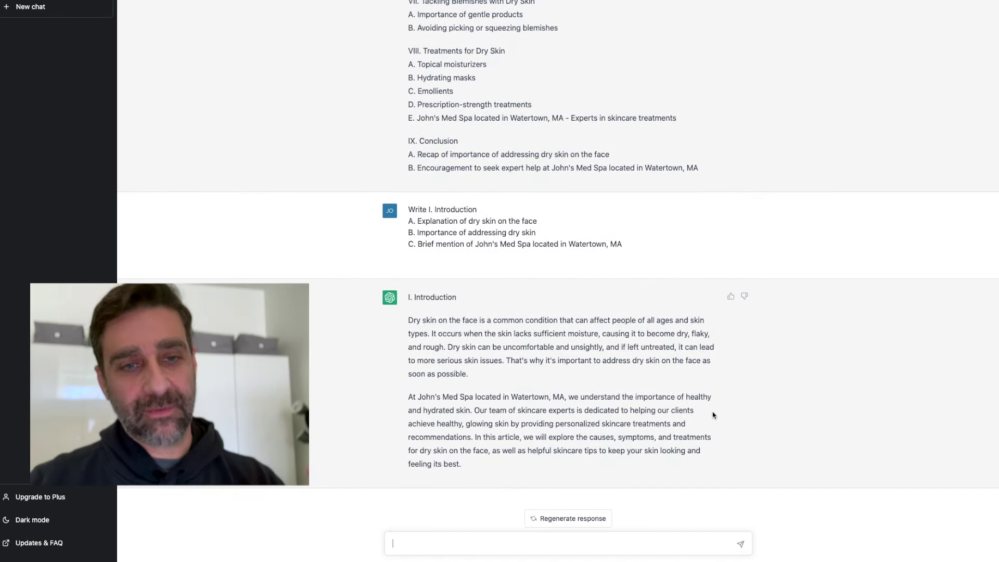
Step: Copy outline section II, Causes of Dry Skin on the Face, and send it after 'Write'
scroll(692, 252, "up", 10)
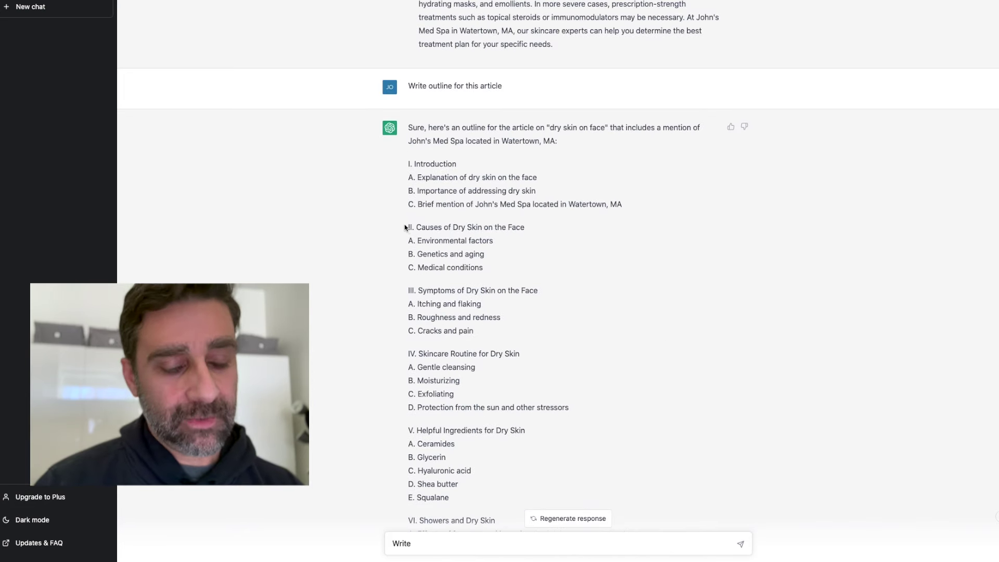
left_click_drag(405, 228, 453, 267)
key("super+c")
left_click(427, 543)
key("super+v")
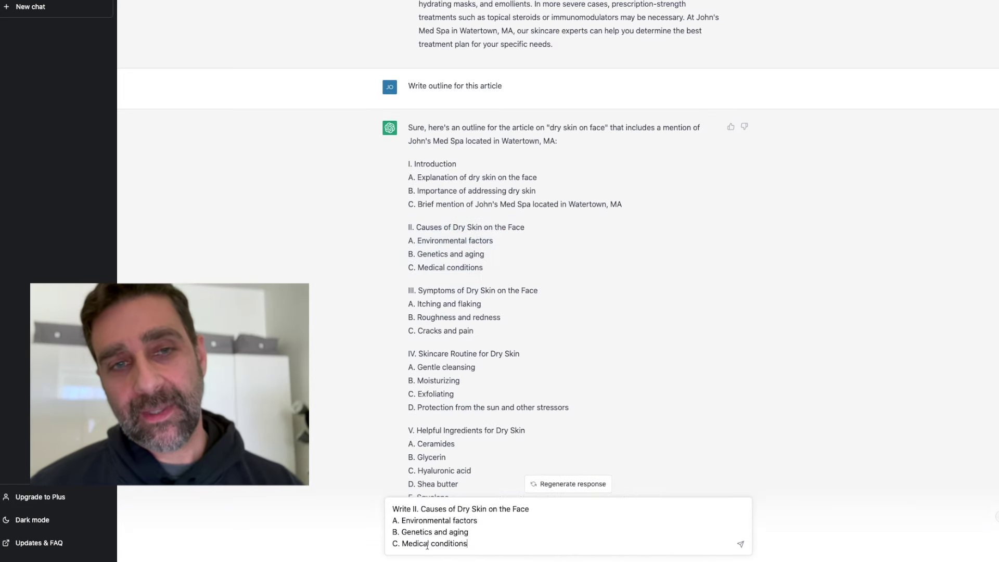
key("Return")
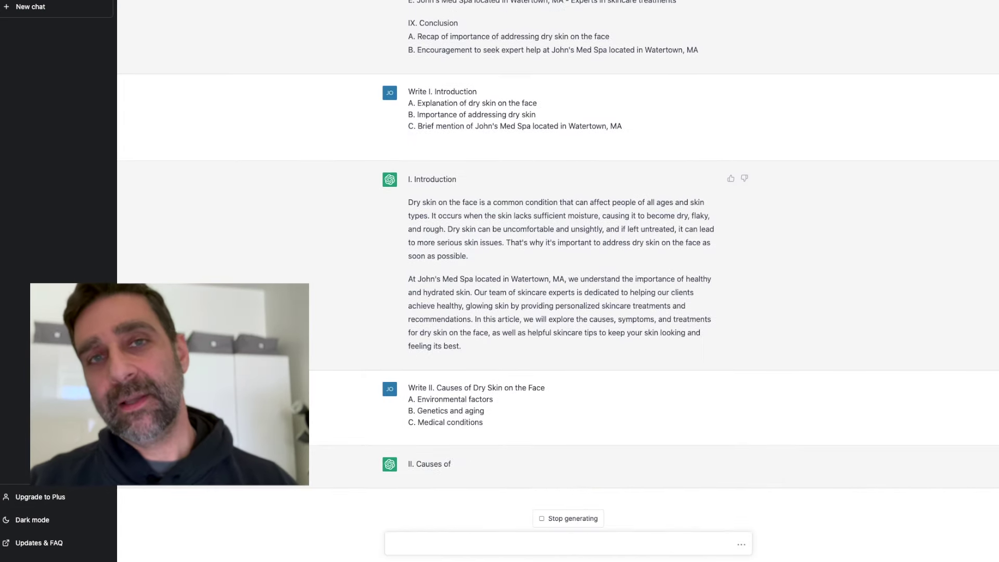